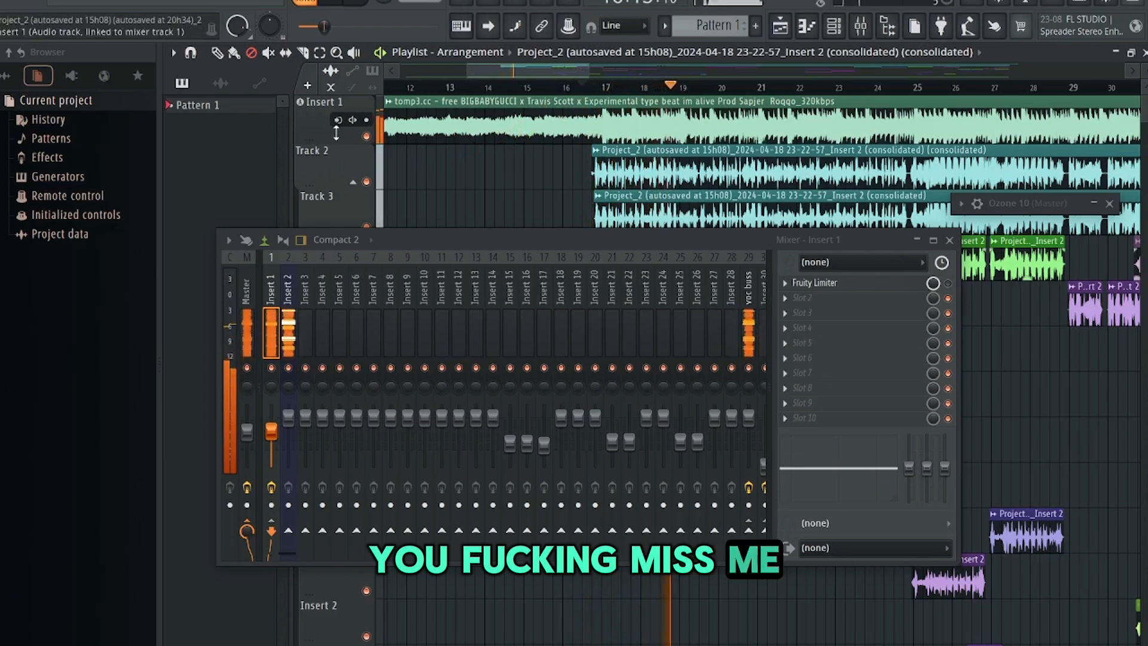
# Turn off external input monitoring for the Insert 1 playlist track and stop playback.
pyautogui.click(352, 119)
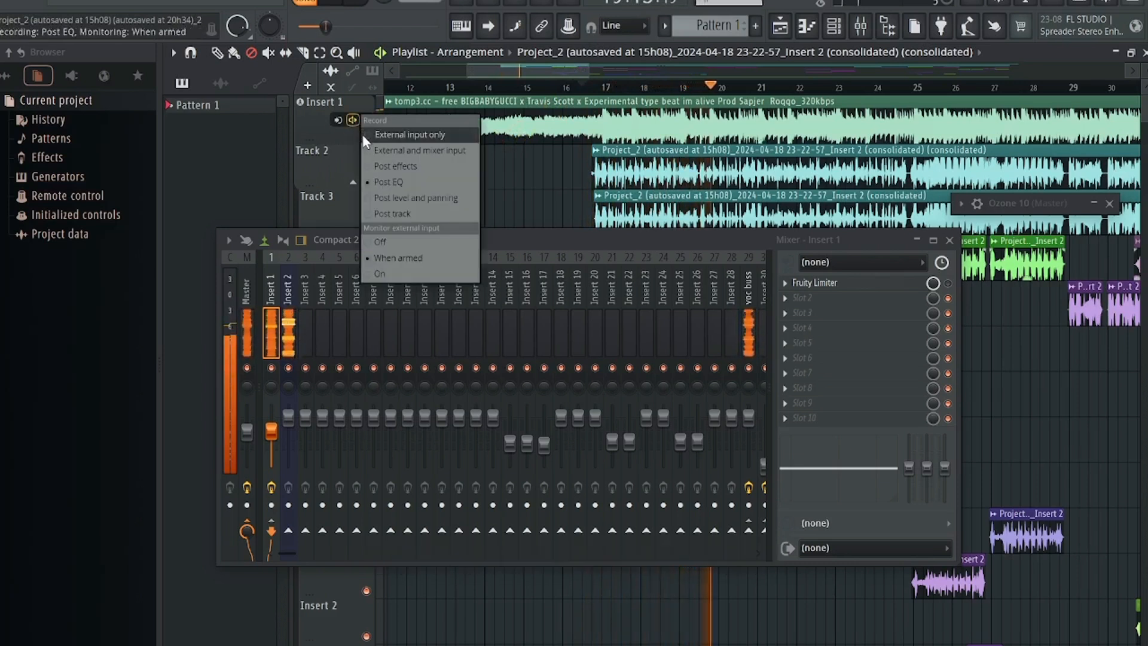
pyautogui.click(367, 241)
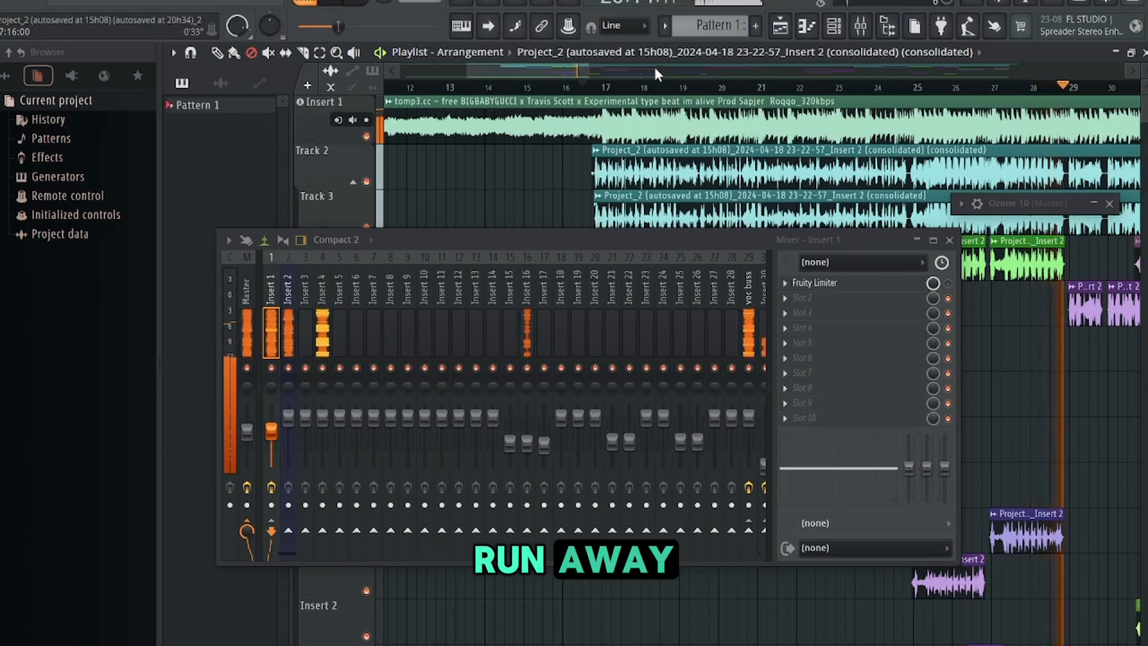
pyautogui.press('space')
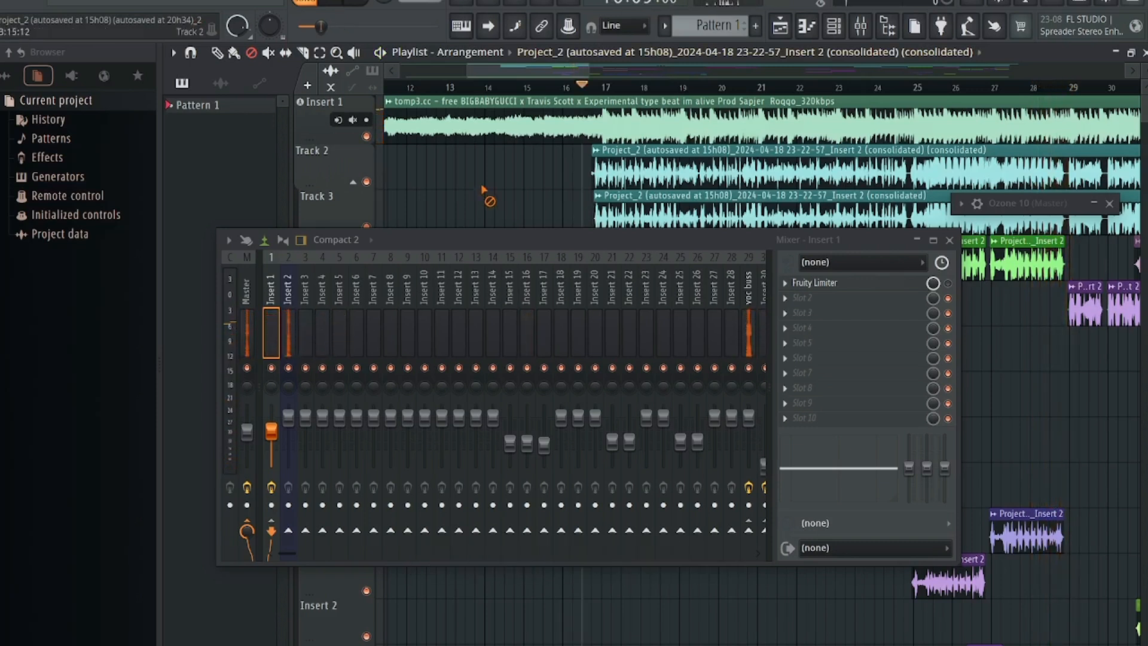
# Select mixer track Insert 2 and move the mixer down so the whole vocal arrangement can be viewed in the playlist.
pyautogui.click(288, 336)
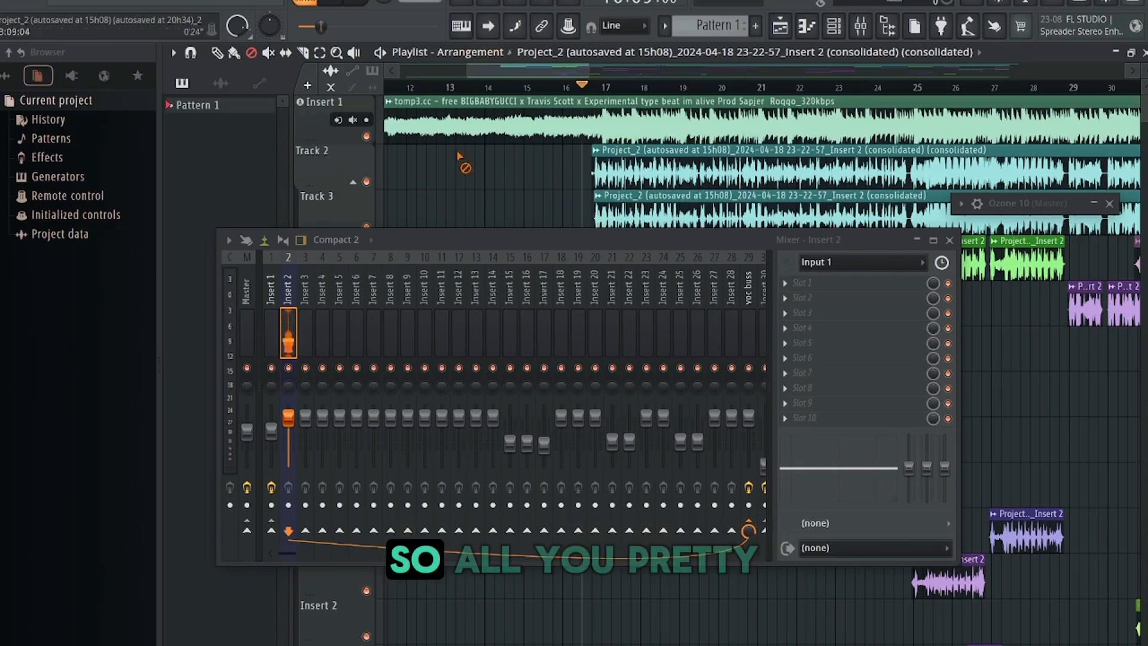
pyautogui.moveTo(444, 254)
pyautogui.mouseDown()
pyautogui.moveTo(453, 339)
pyautogui.moveTo(474, 392)
pyautogui.mouseUp()
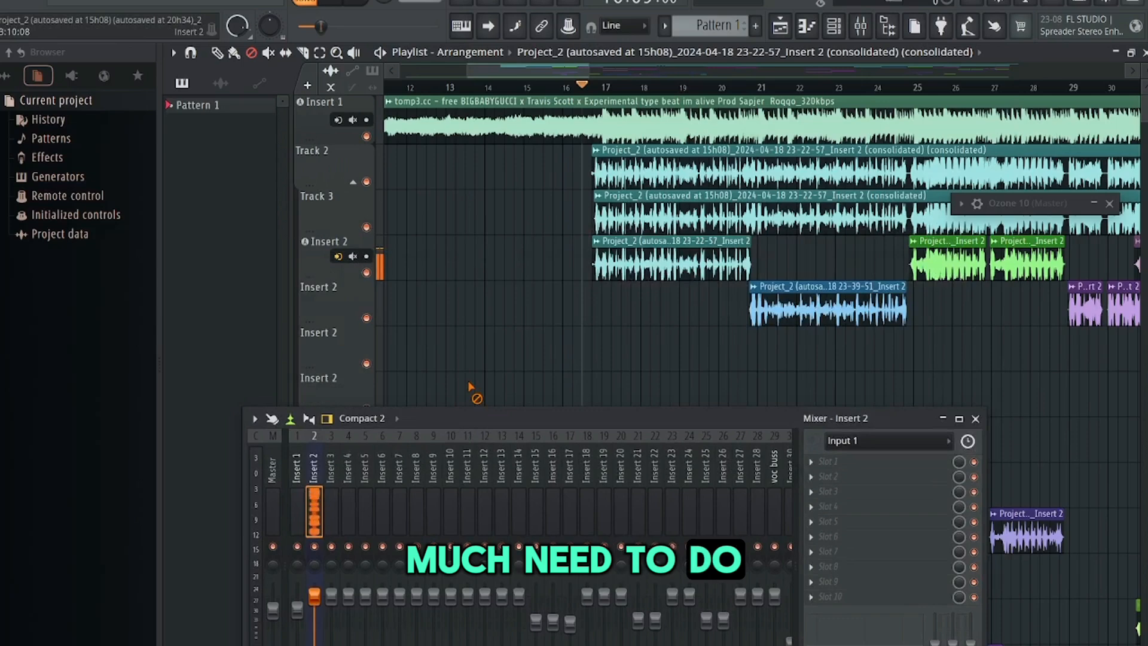
pyautogui.scroll(-10, 599, 382)
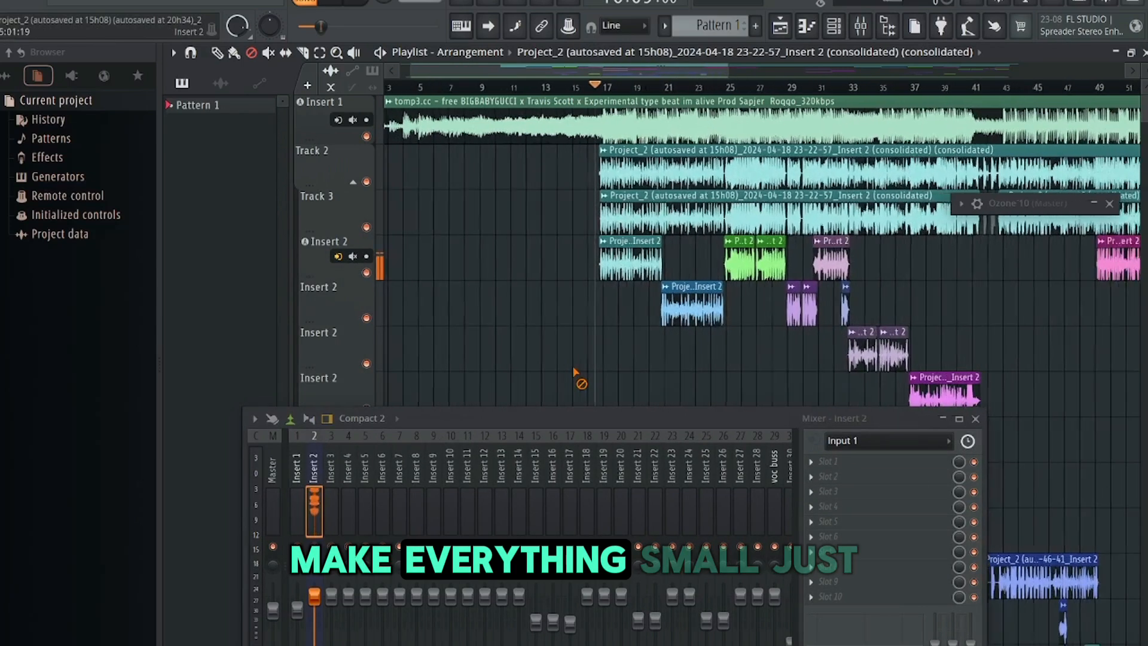
pyautogui.scroll(-1, 574, 372)
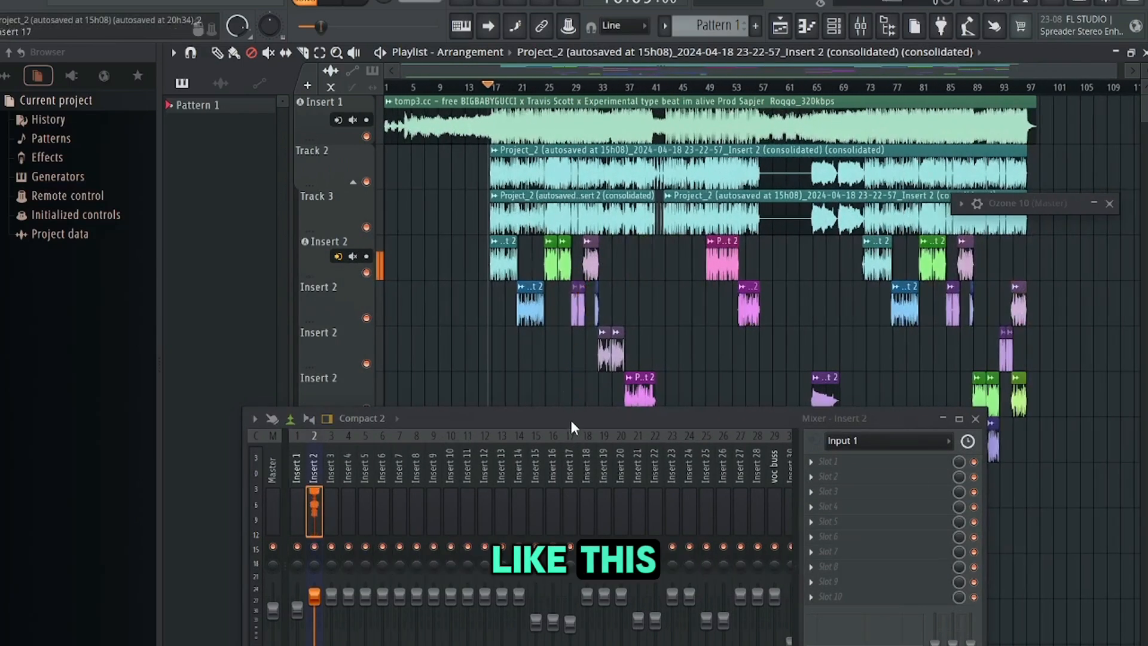
pyautogui.moveTo(571, 425); pyautogui.dragTo(633, 643)
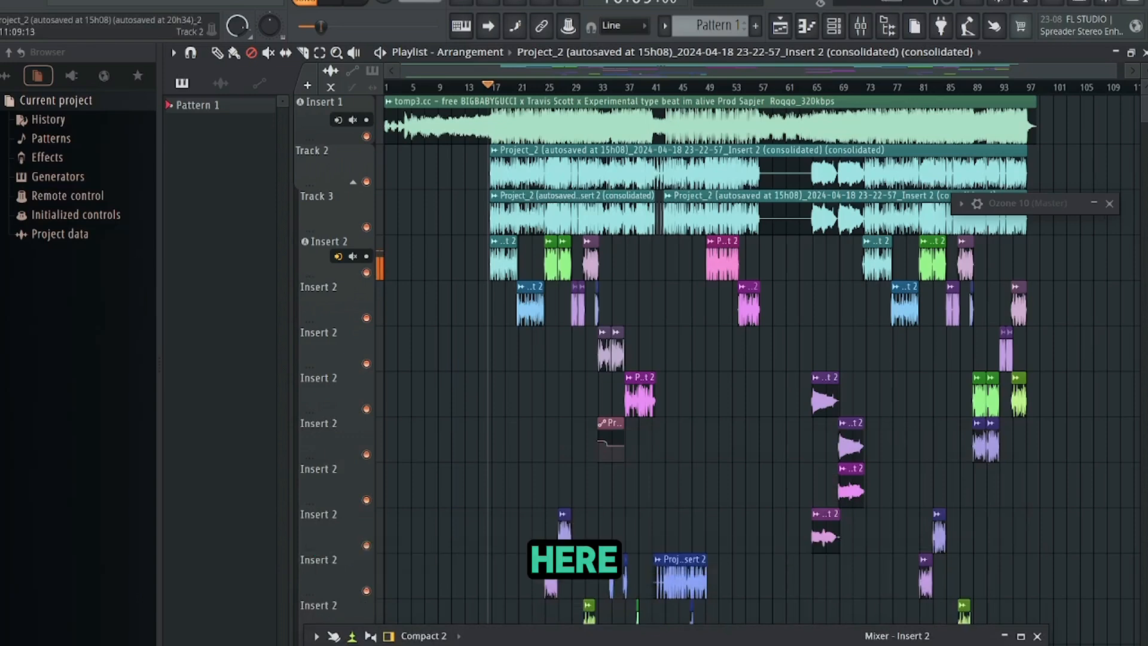
pyautogui.scroll(-4, 715, 359)
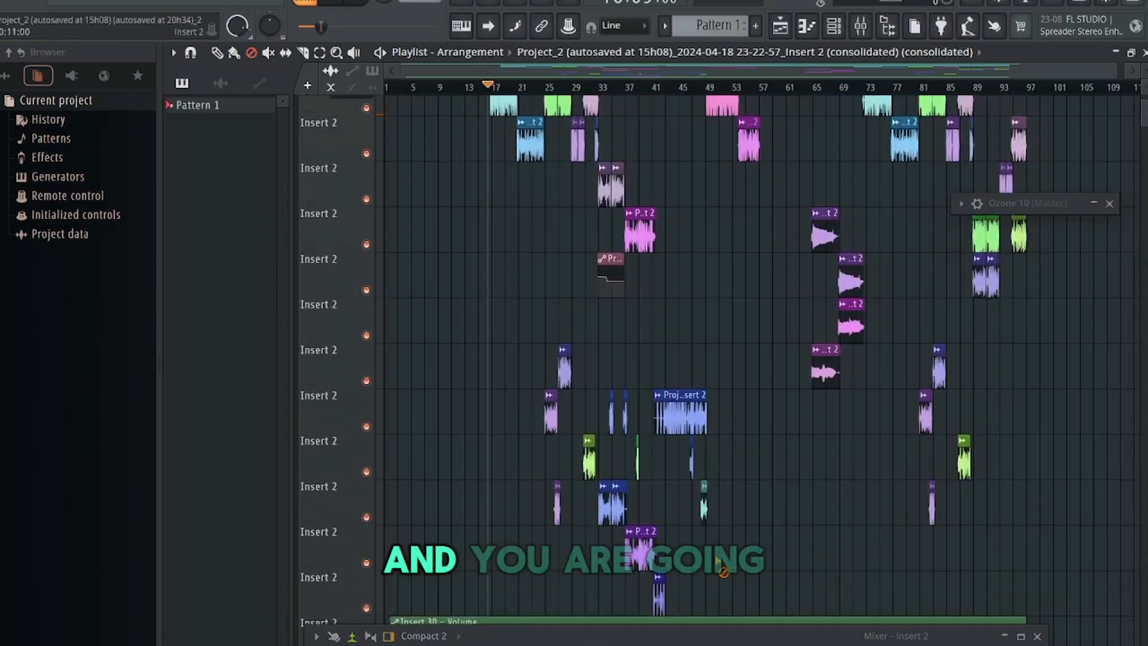
# Select all the separate vocal clips on the Insert 2 playlist tracks, from the uppermost row to the lowest.
pyautogui.click(319, 52)
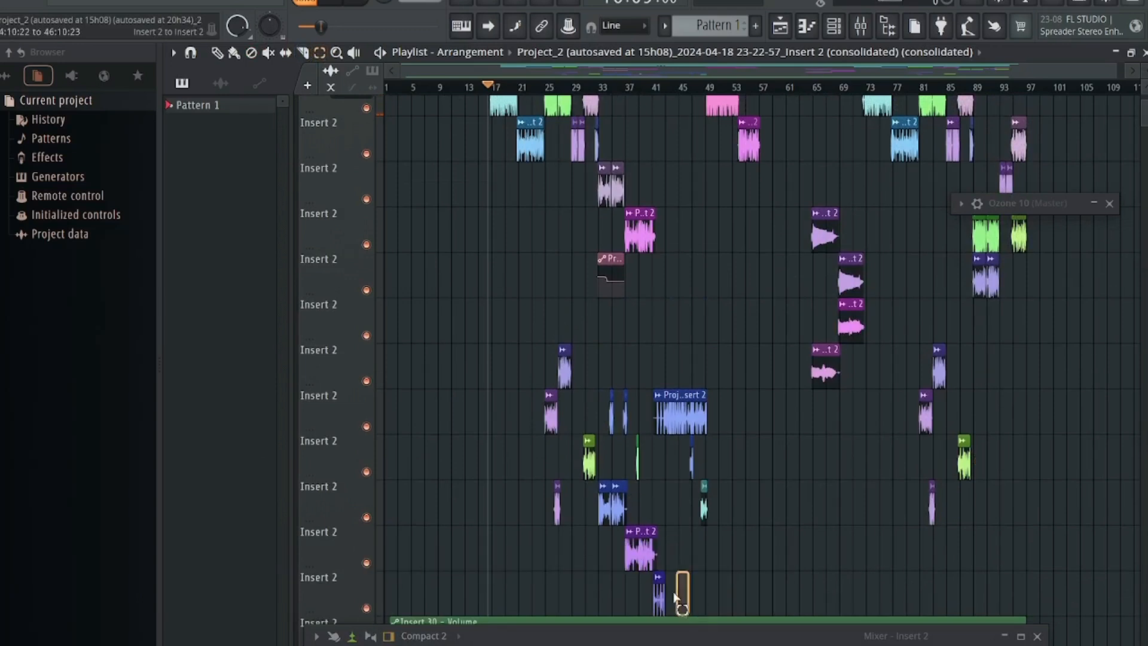
pyautogui.moveTo(674, 597); pyautogui.dragTo(628, 526)
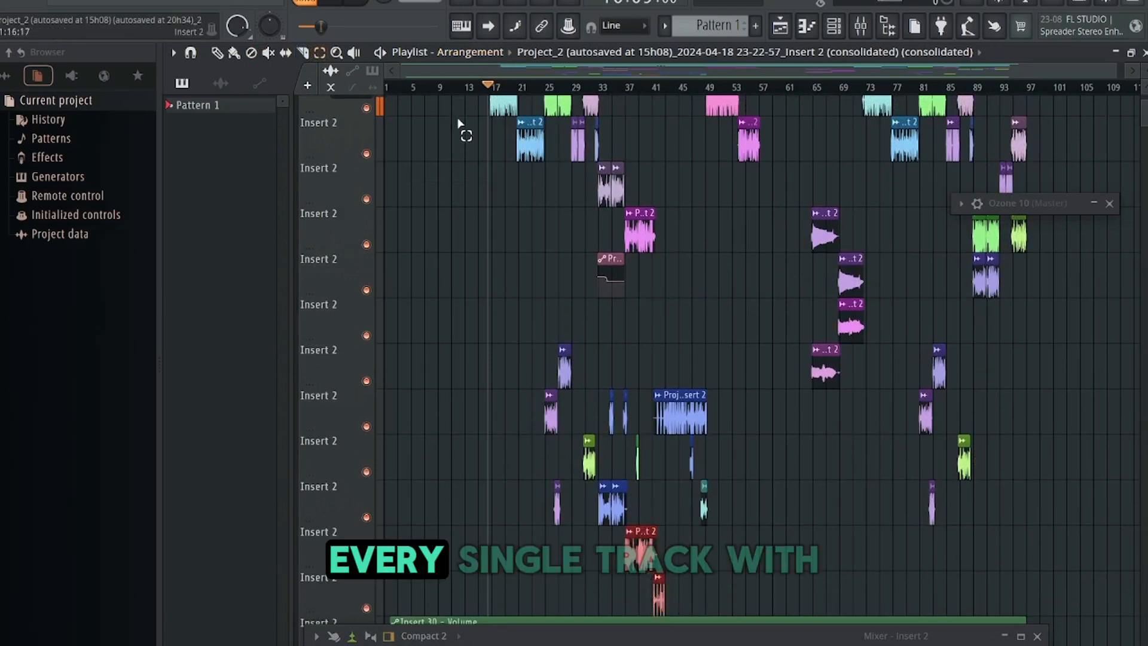
pyautogui.moveTo(459, 119); pyautogui.dragTo(1132, 596)
pyautogui.scroll(4, 836, 381)
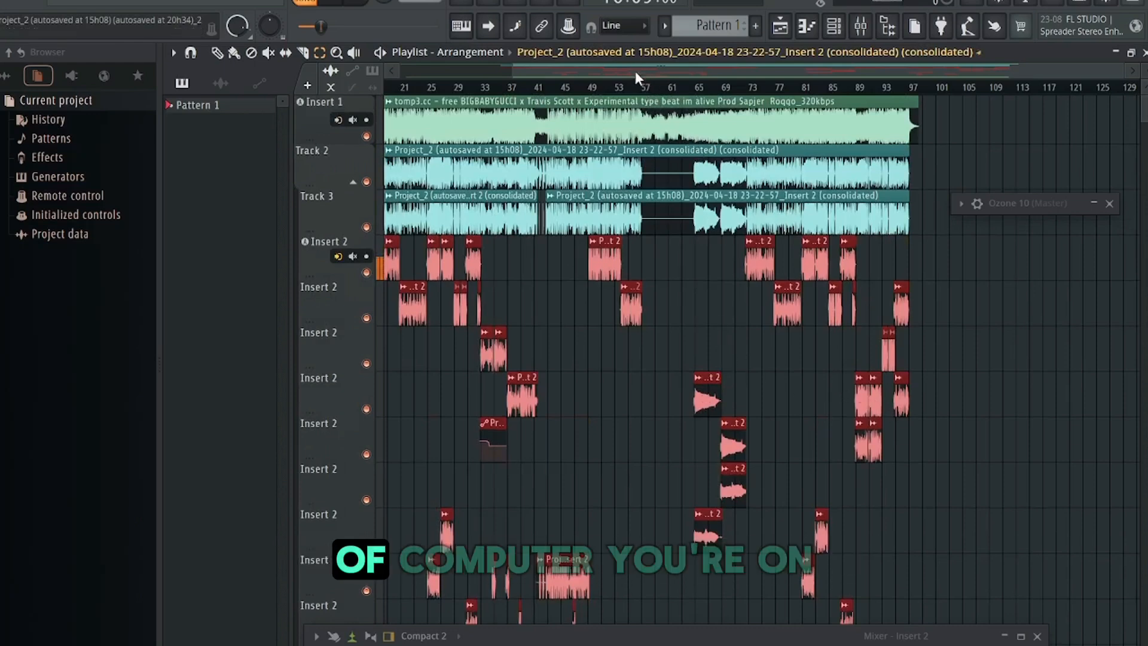
pyautogui.moveTo(637, 74); pyautogui.dragTo(590, 69)
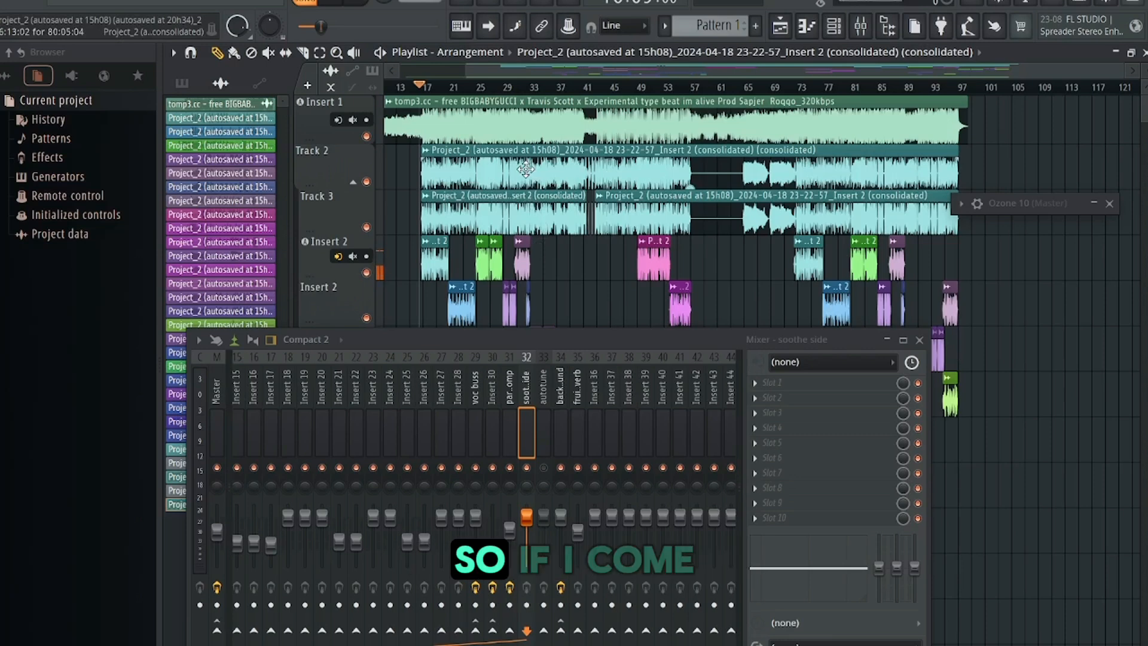
# Open the channel settings of the consolidated clip on Track 2 and delete Fruity Limiter from mixer track Insert 1.
pyautogui.doubleClick(525, 169)
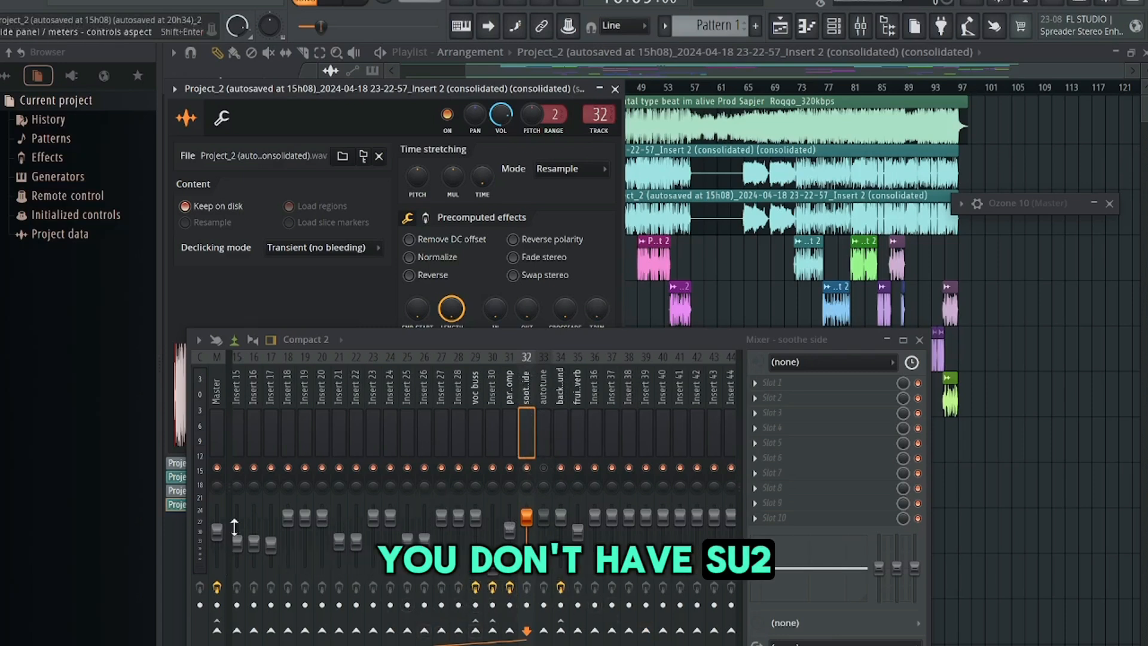
pyautogui.scroll(5, 287, 472)
pyautogui.click(242, 439)
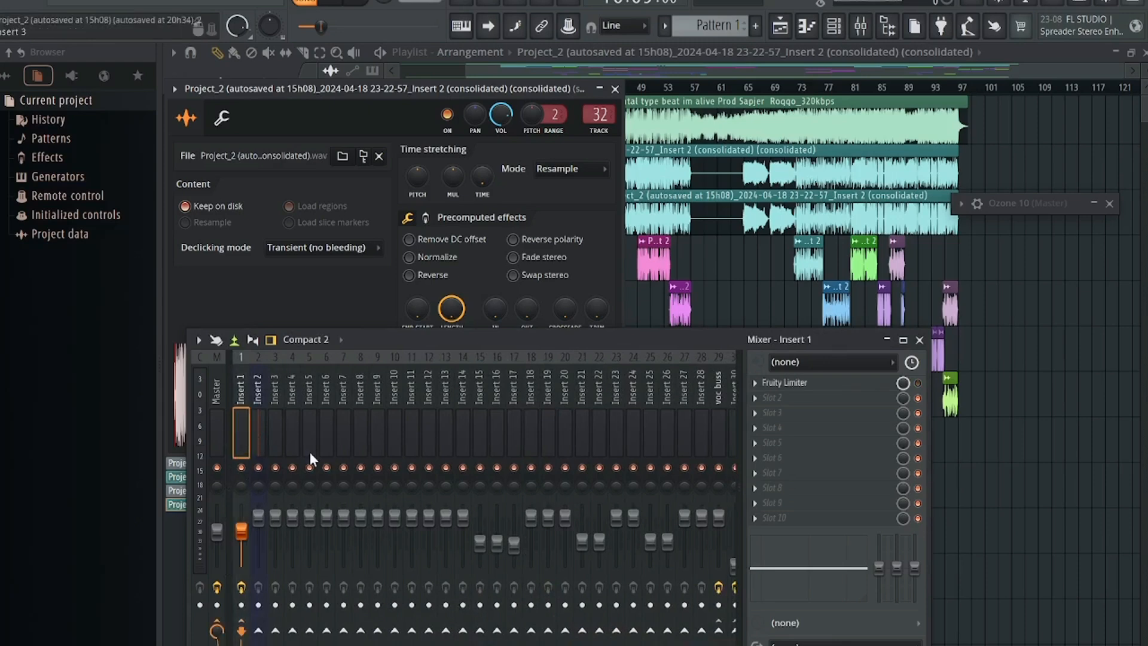
pyautogui.click(777, 382)
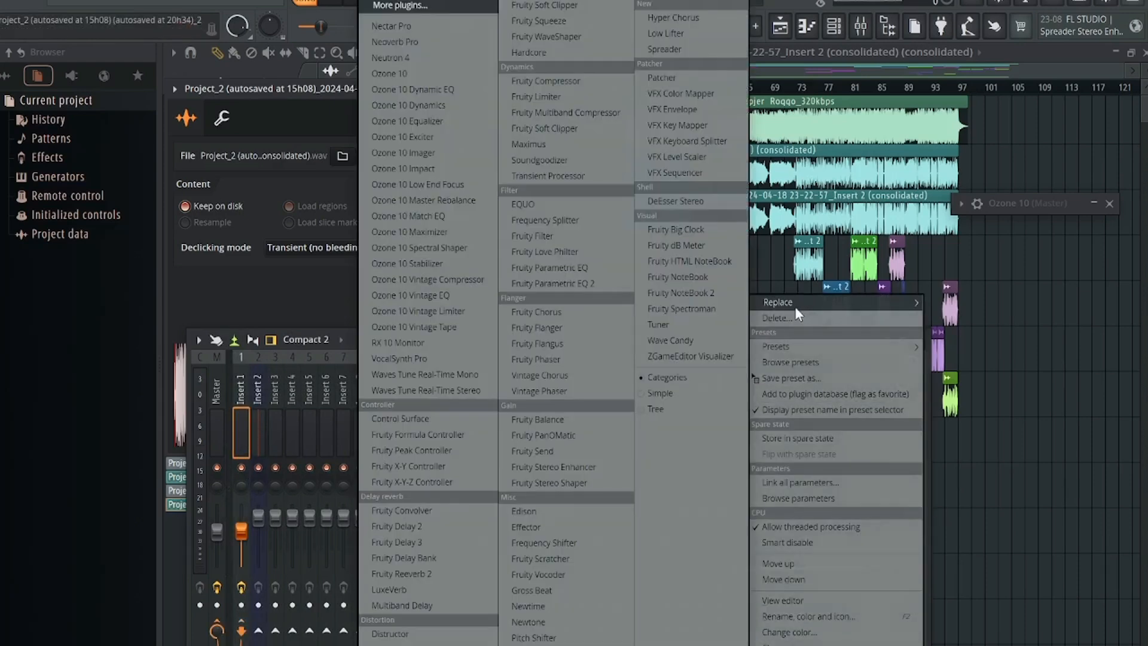
pyautogui.click(787, 317)
pyautogui.click(621, 393)
# Load the soothe2 effect into the first slot of mixer track Insert 1 and minimize its window.
pyautogui.click(753, 391)
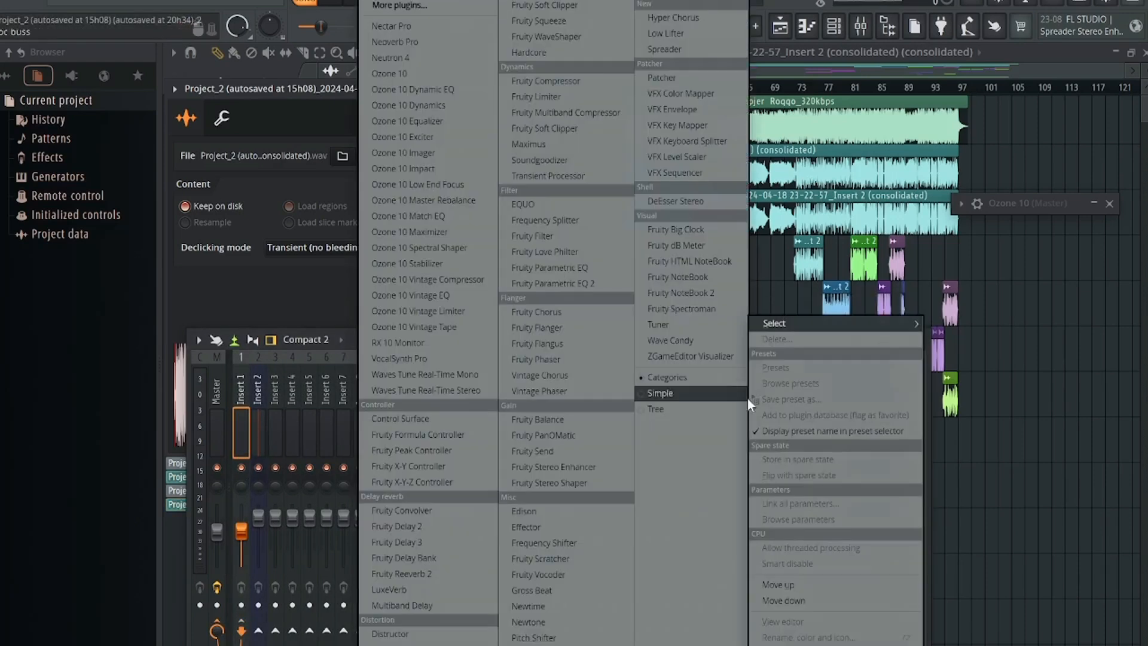
pyautogui.click(438, 6)
pyautogui.write('soo')
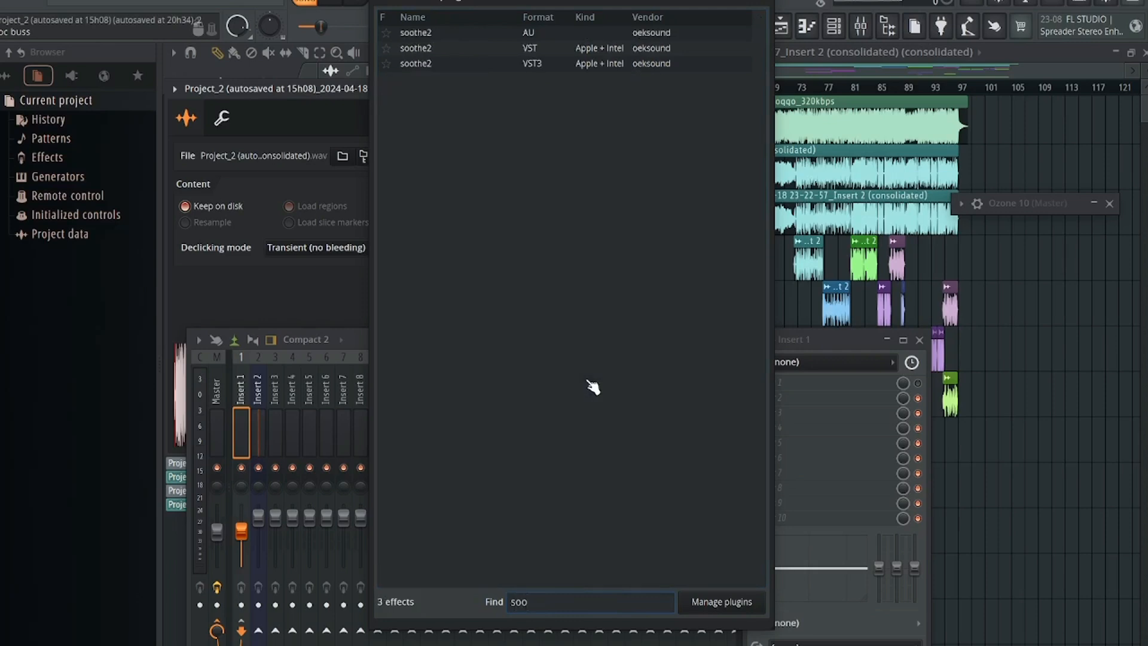
pyautogui.doubleClick(461, 36)
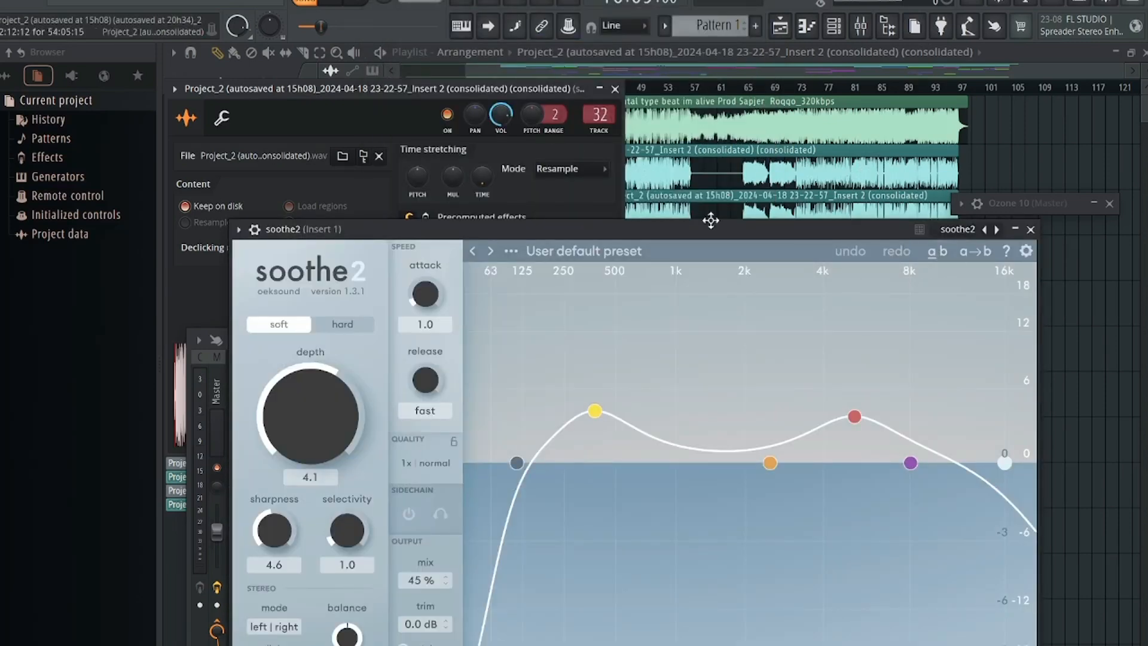
pyautogui.click(1015, 229)
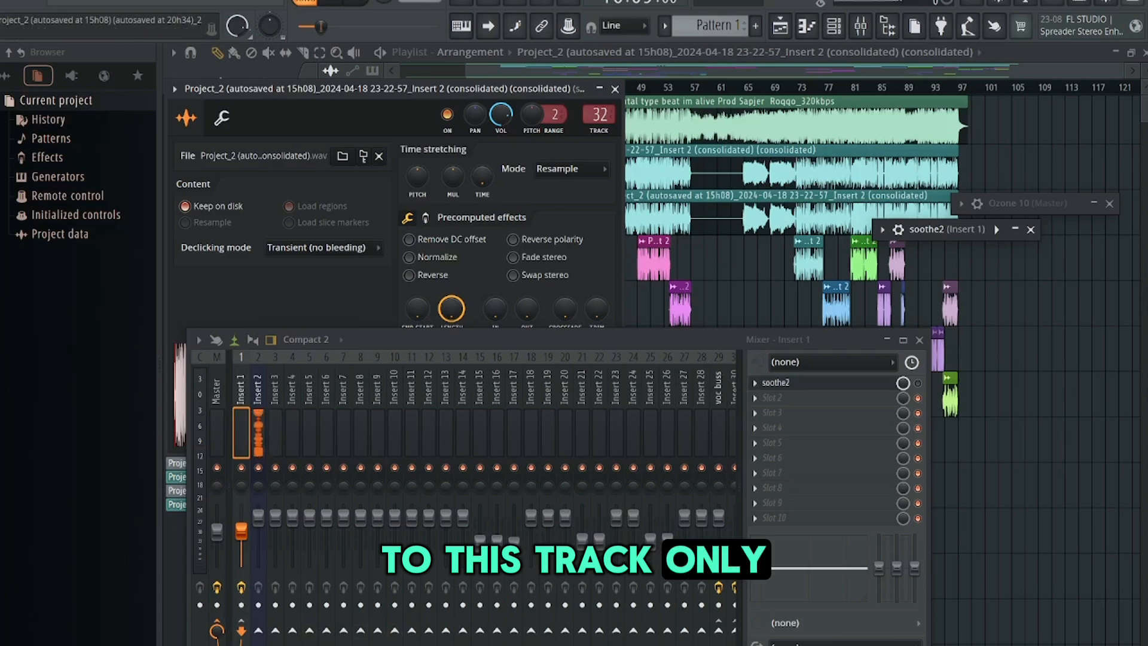
# Sidechain the soothe side mixer track to Insert 1.
pyautogui.moveTo(299, 645); pyautogui.dragTo(350, 645)
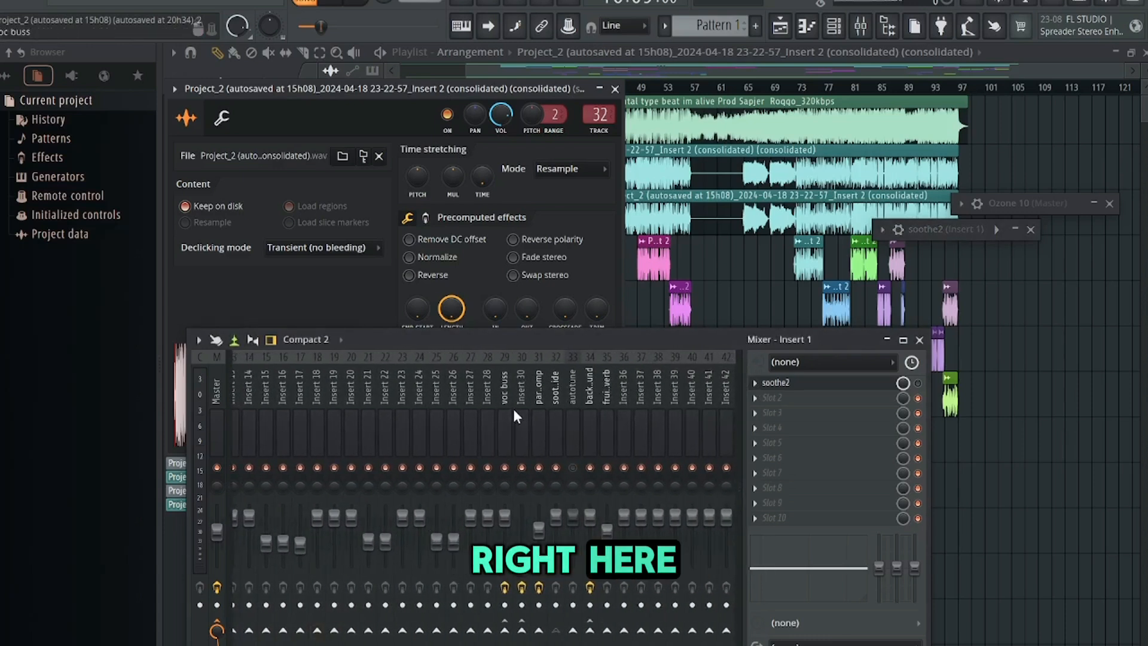
pyautogui.click(554, 400)
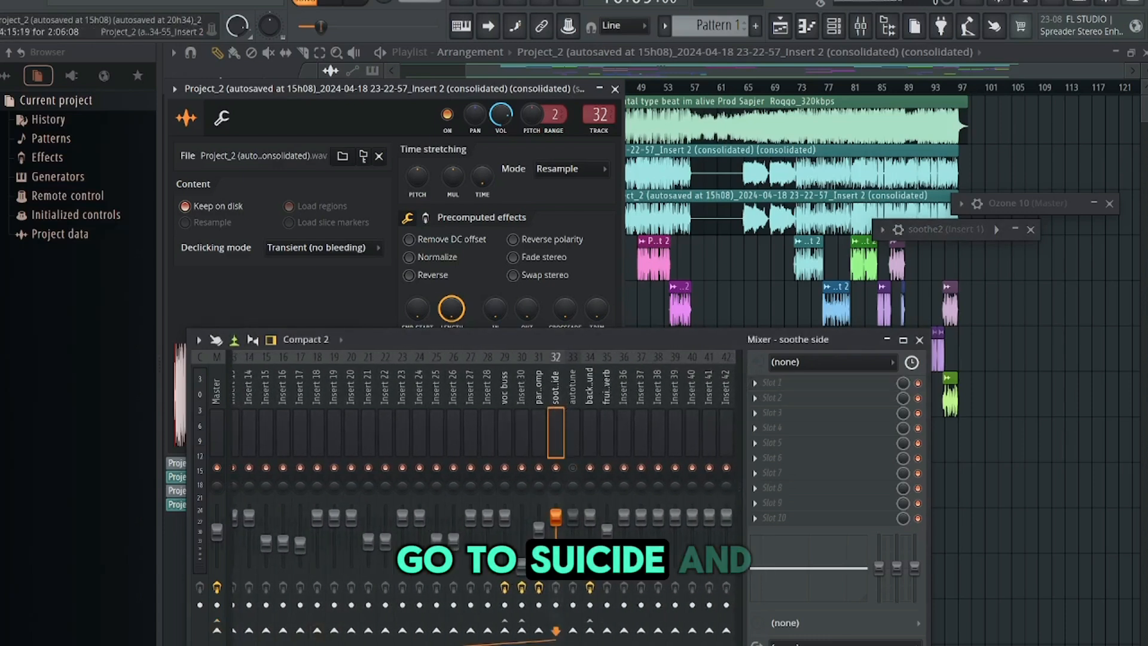
pyautogui.moveTo(354, 645); pyautogui.dragTo(299, 645)
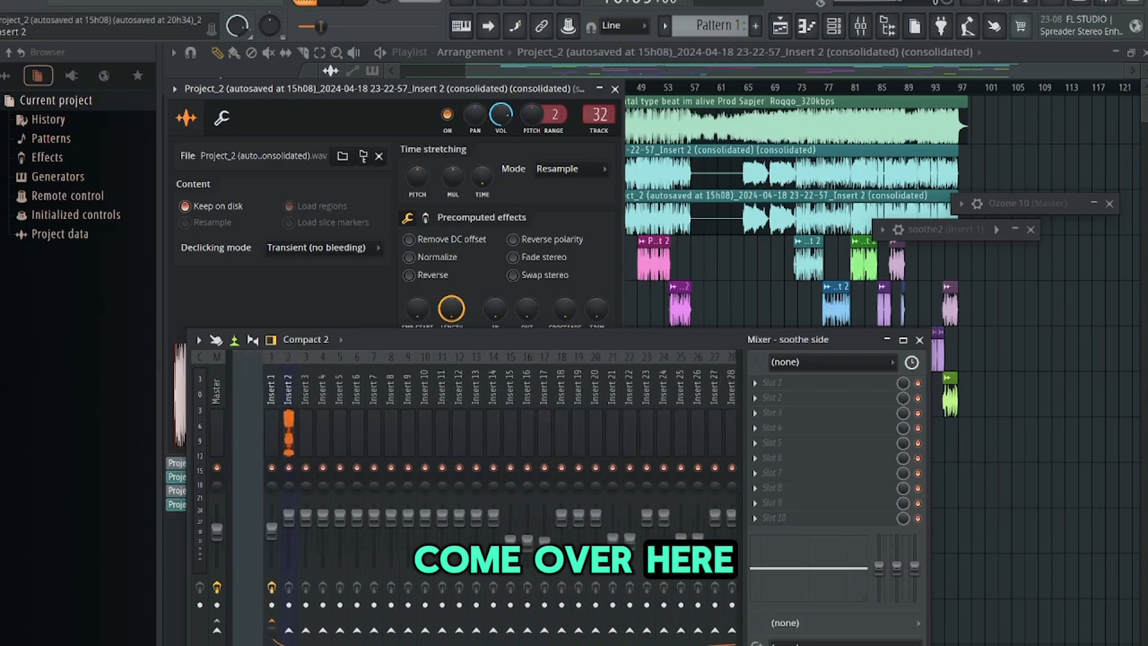
pyautogui.click(241, 628)
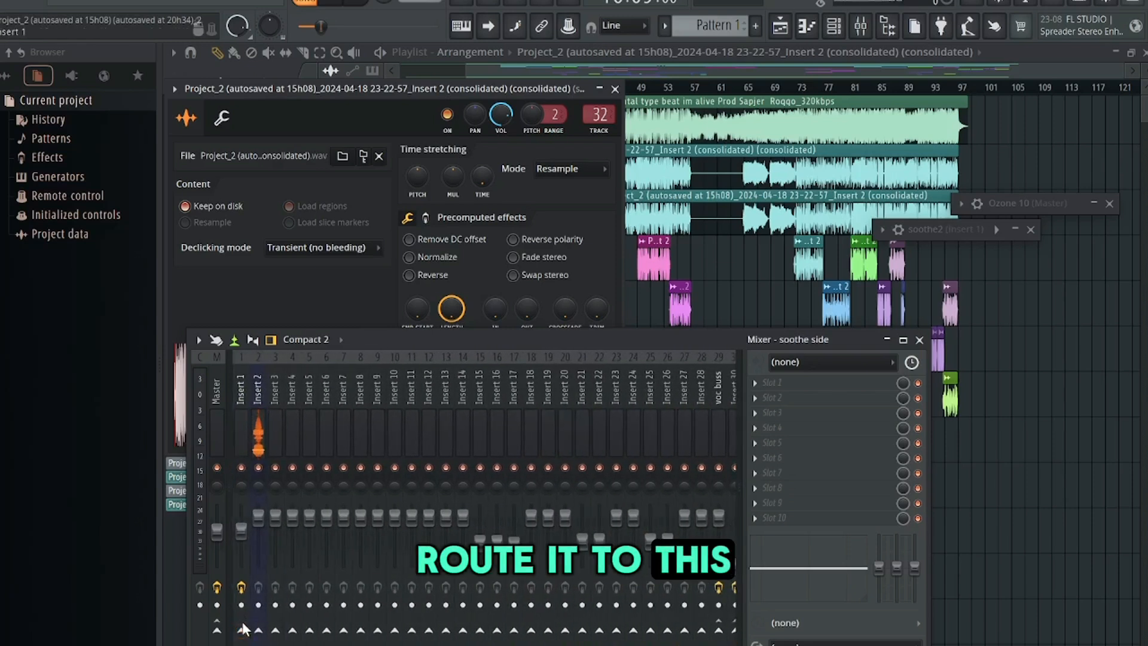
pyautogui.rightClick(242, 628)
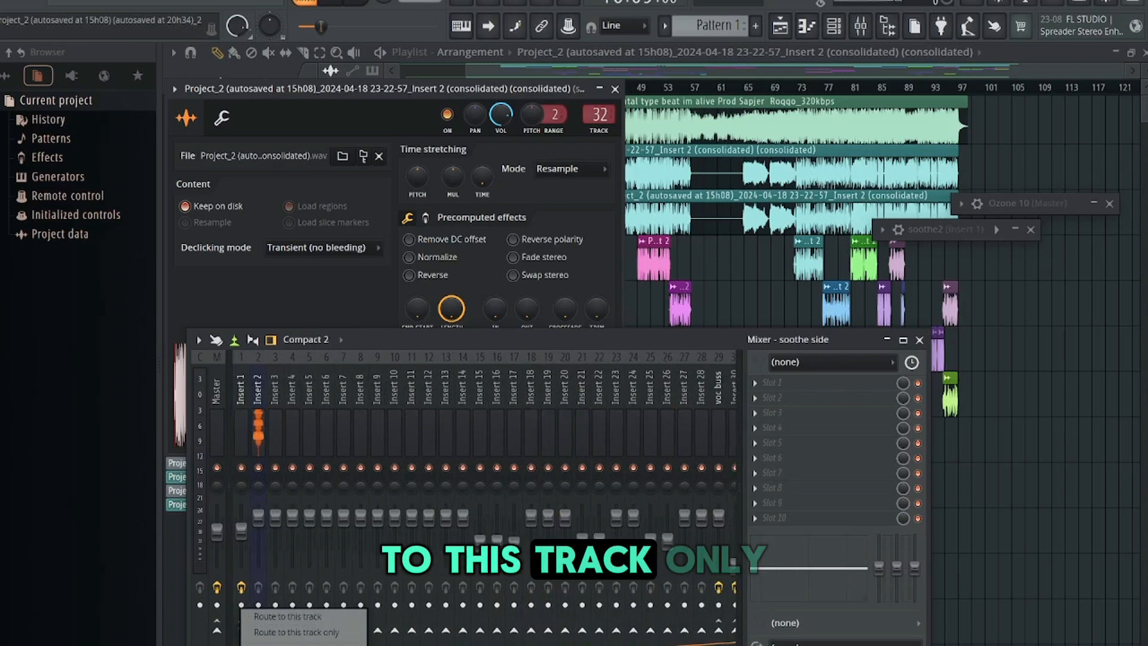
pyautogui.click(296, 645)
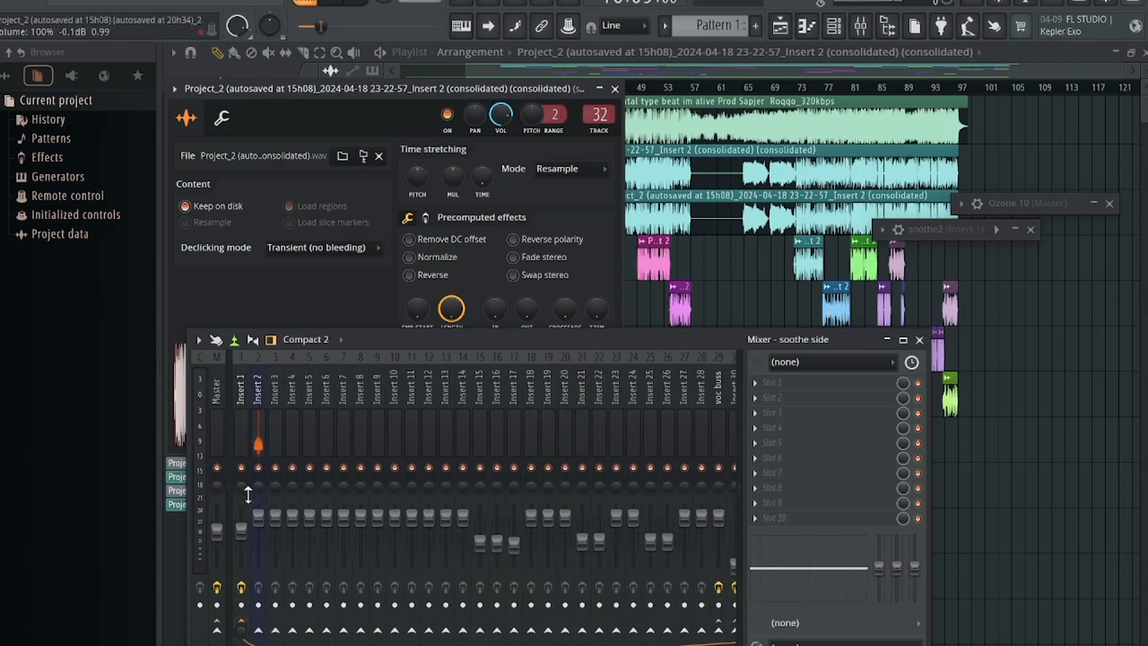
# Open soothe2 on Insert 1 and assign the soothe side track to its second processing input, Node 1.
pyautogui.click(241, 443)
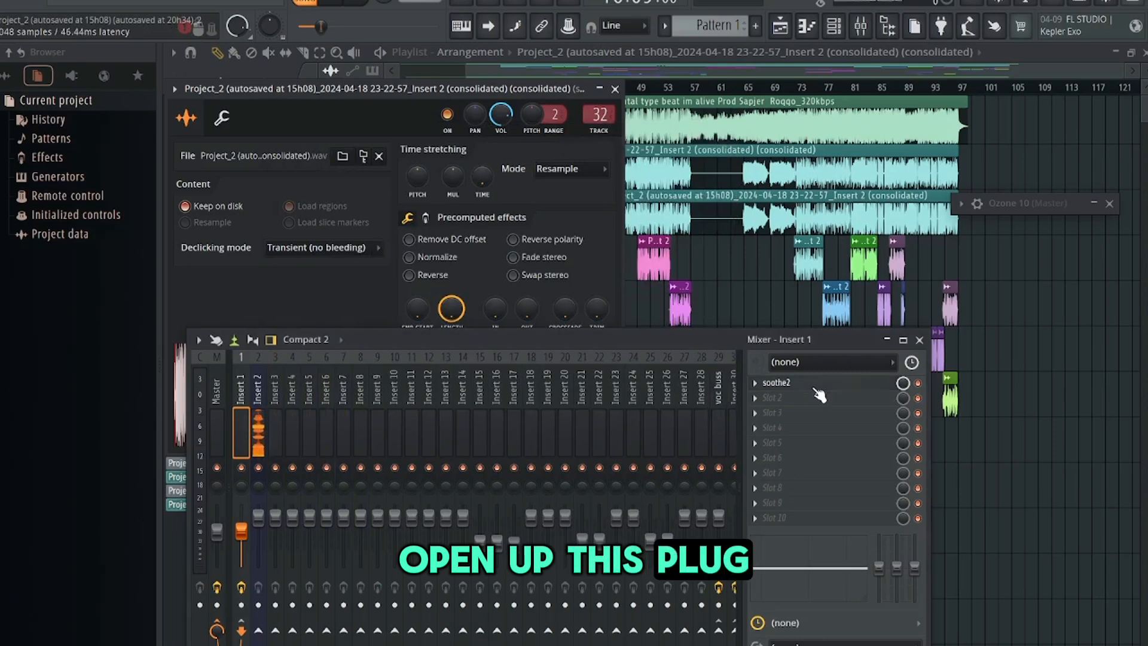
pyautogui.doubleClick(656, 141)
pyautogui.moveTo(657, 142); pyautogui.dragTo(559, 131)
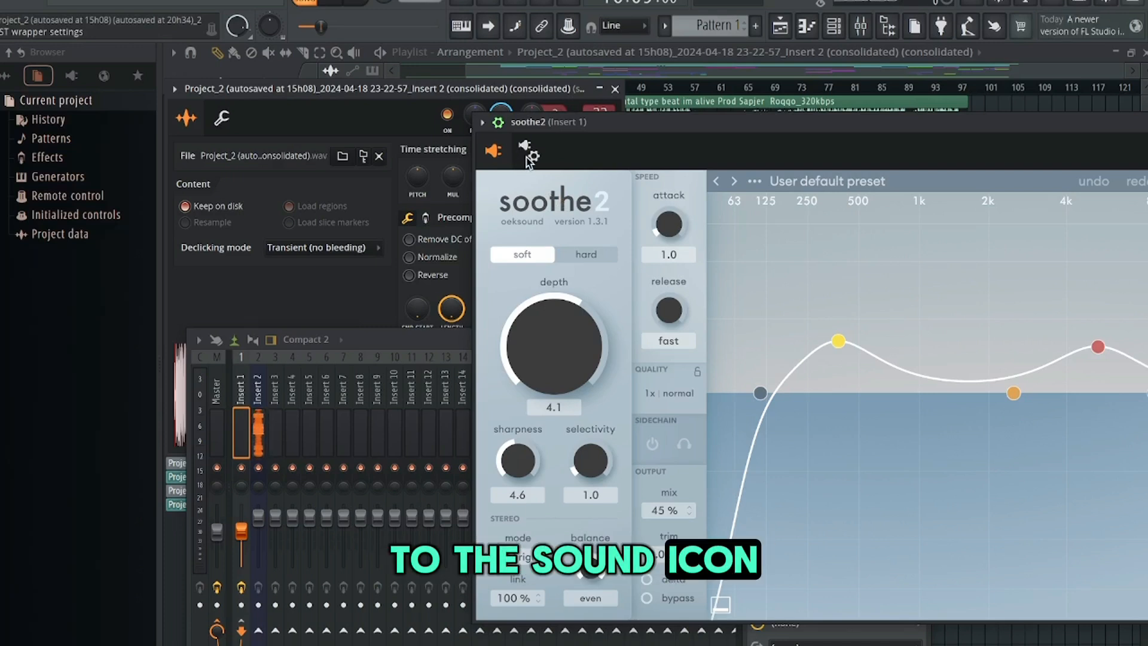
pyautogui.click(528, 156)
pyautogui.click(549, 185)
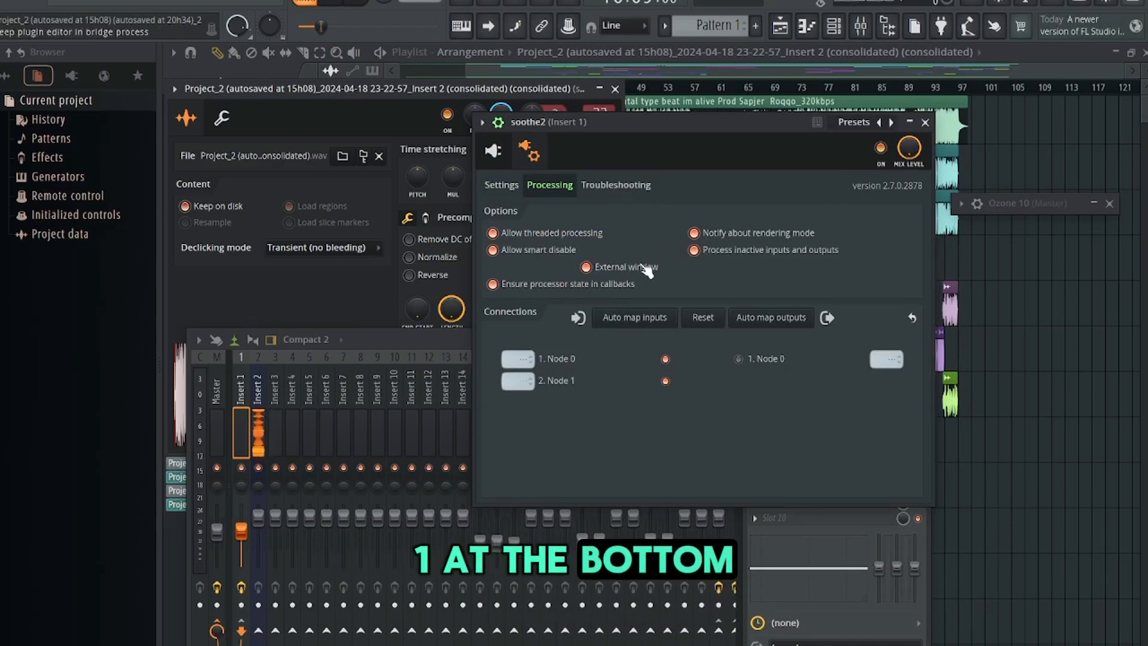
pyautogui.click(530, 382)
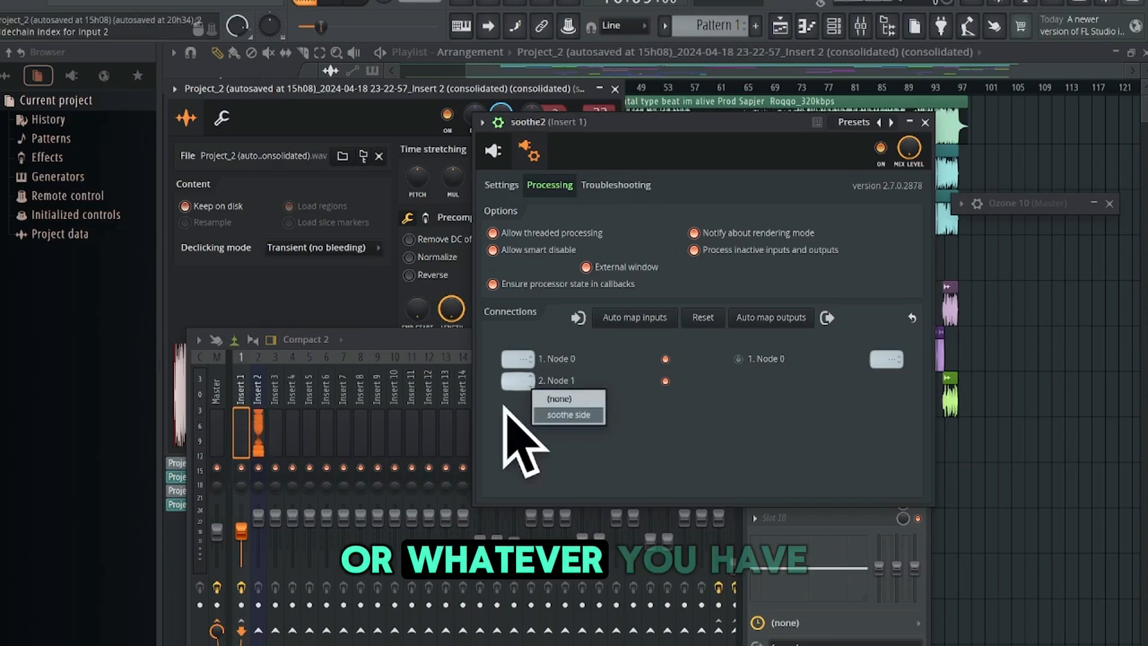
pyautogui.click(555, 414)
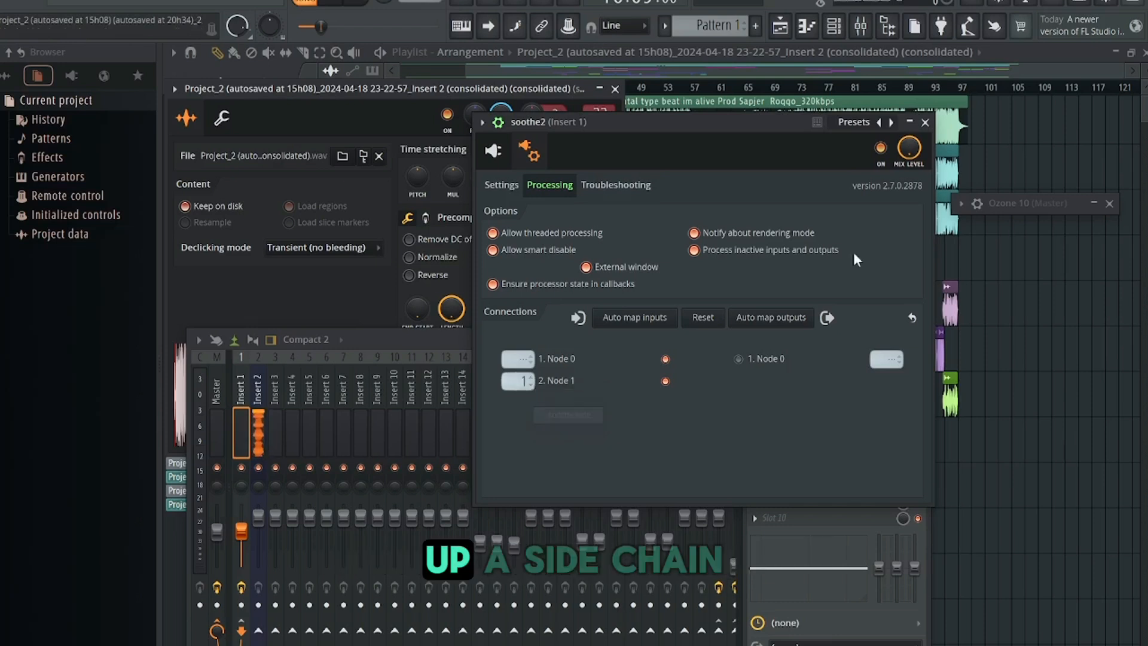
pyautogui.click(517, 152)
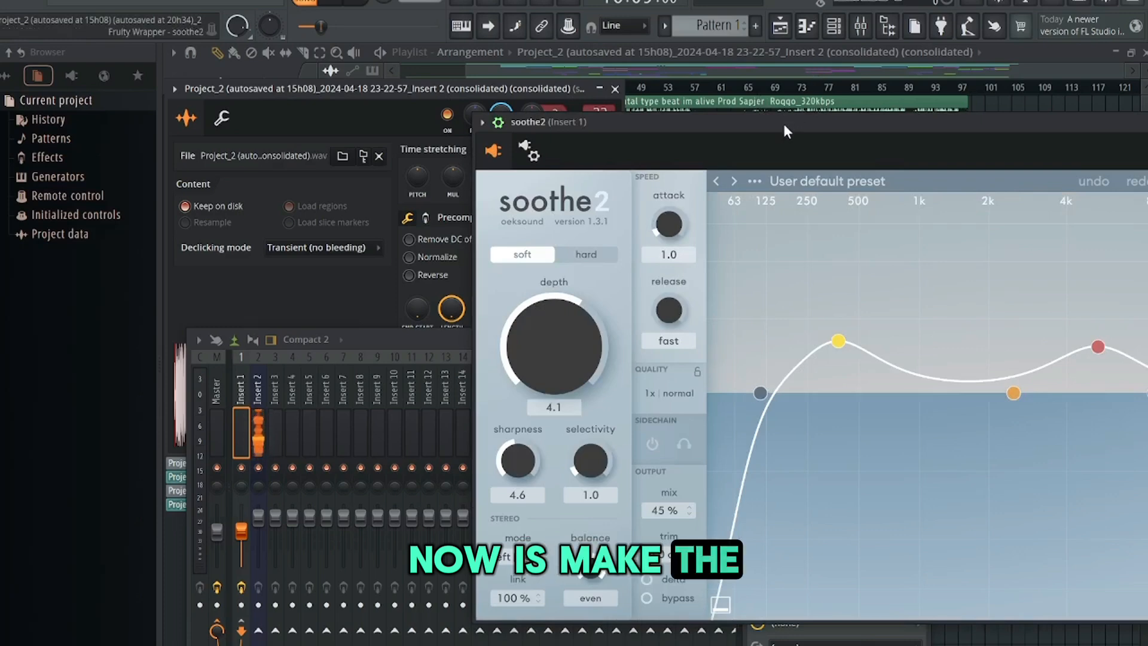
# Reshape the soothe2 curve, placing band 4 at about 17 kHz, 1.7 dB and band 3 at about 1.4 kHz, 5.8 dB.
pyautogui.moveTo(785, 130); pyautogui.dragTo(544, 13)
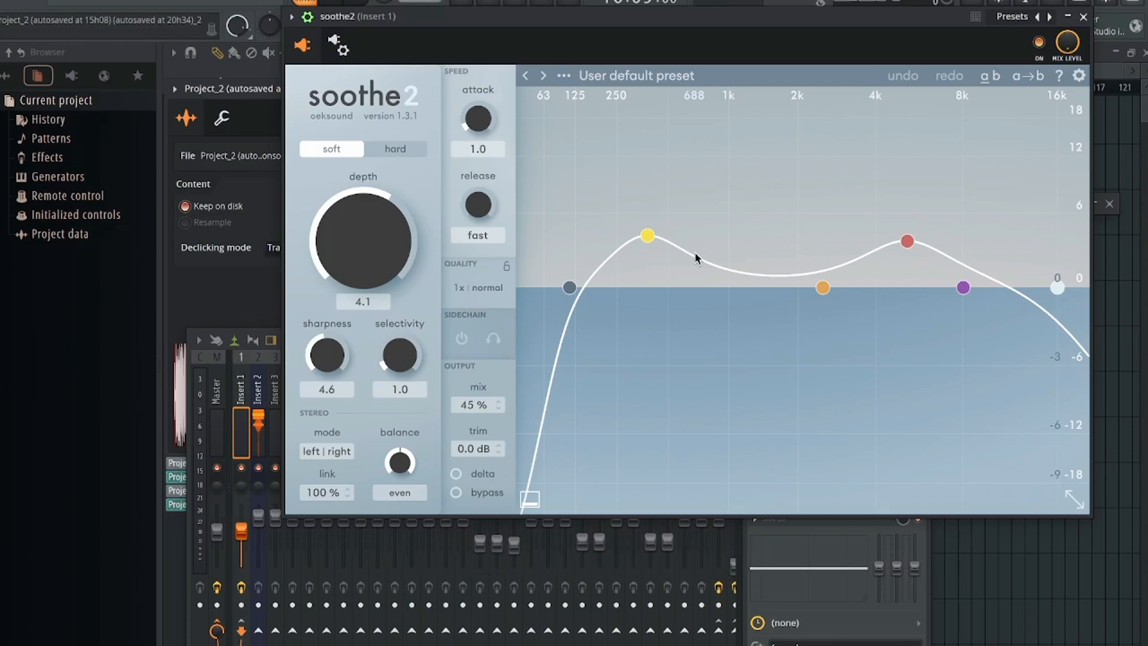
pyautogui.moveTo(963, 287); pyautogui.dragTo(1077, 267)
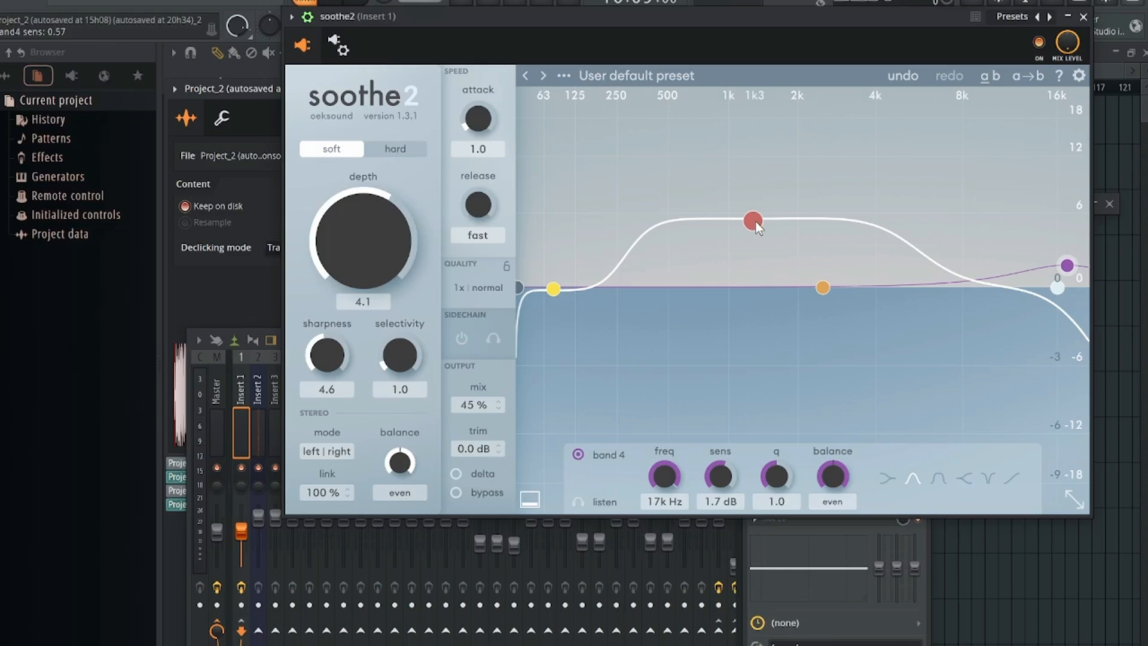
pyautogui.moveTo(756, 221); pyautogui.dragTo(770, 214)
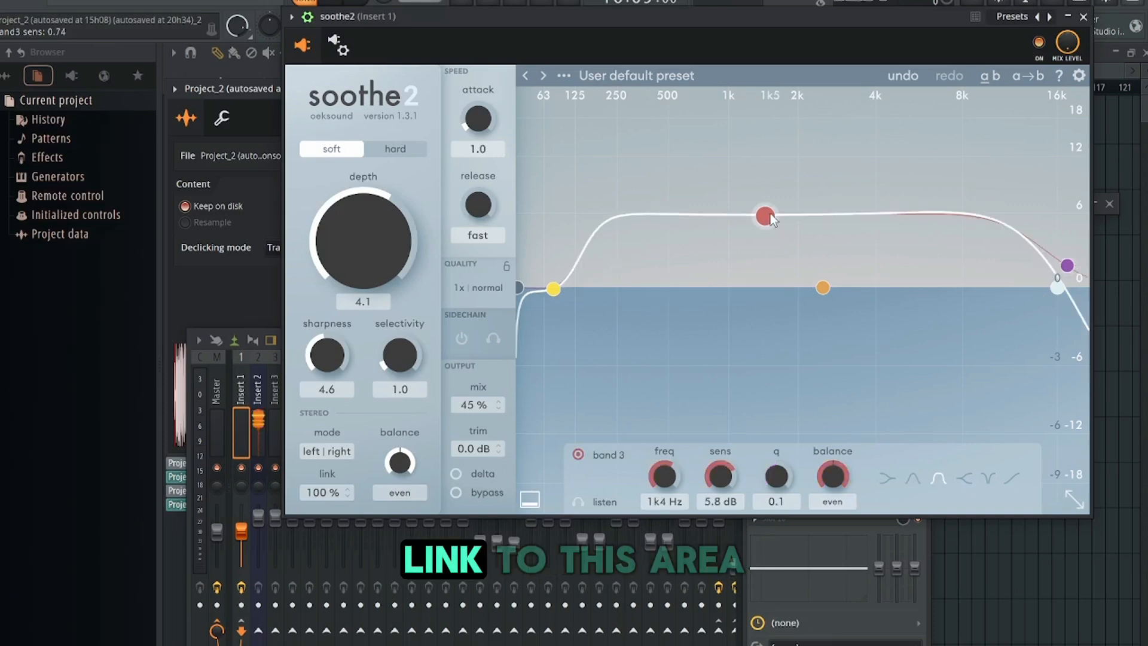